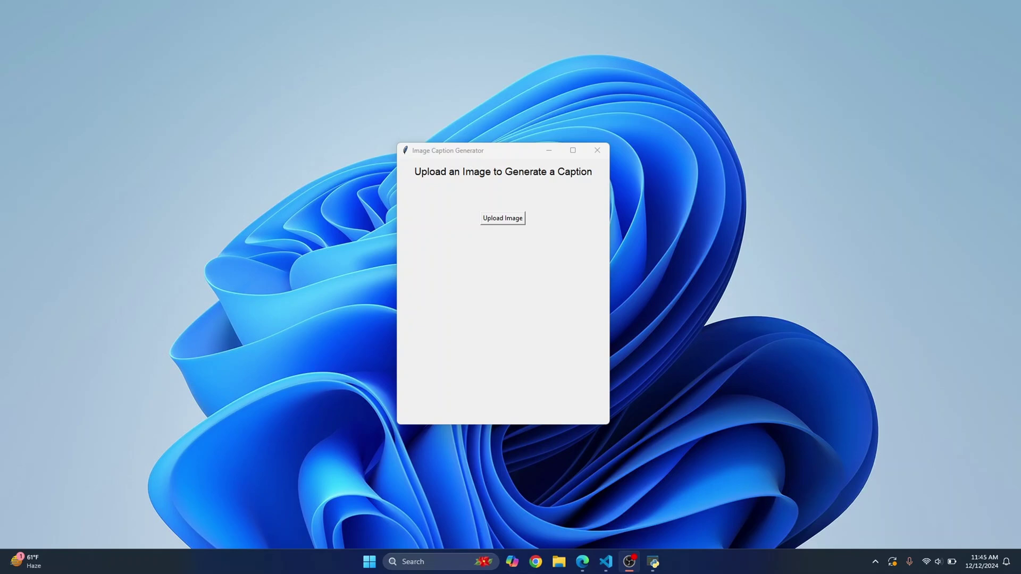
Caption the screenshot 'Screenshot 2024-12-10 223502.png', then upload a second screenshot for captioning.
{"action": "left_click", "coordinate": [503, 217]}
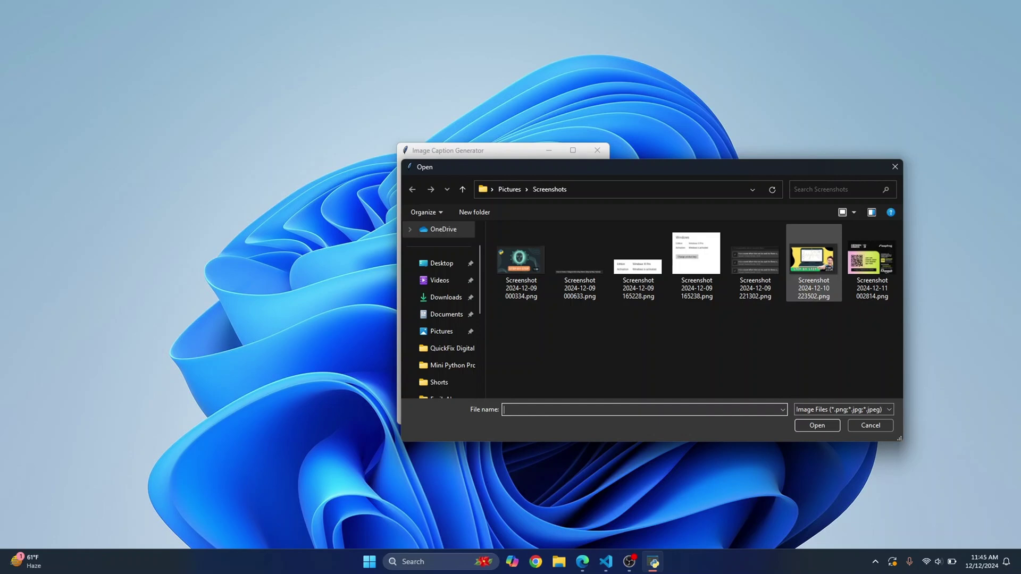
{"action": "left_click", "coordinate": [814, 263]}
{"action": "key", "text": "Return"}
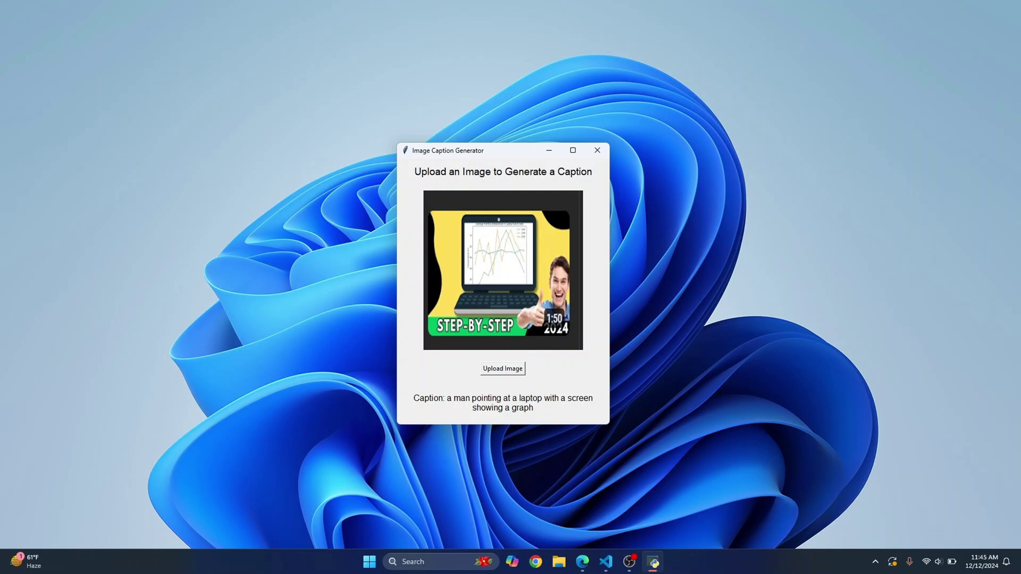
{"action": "left_click", "coordinate": [502, 369]}
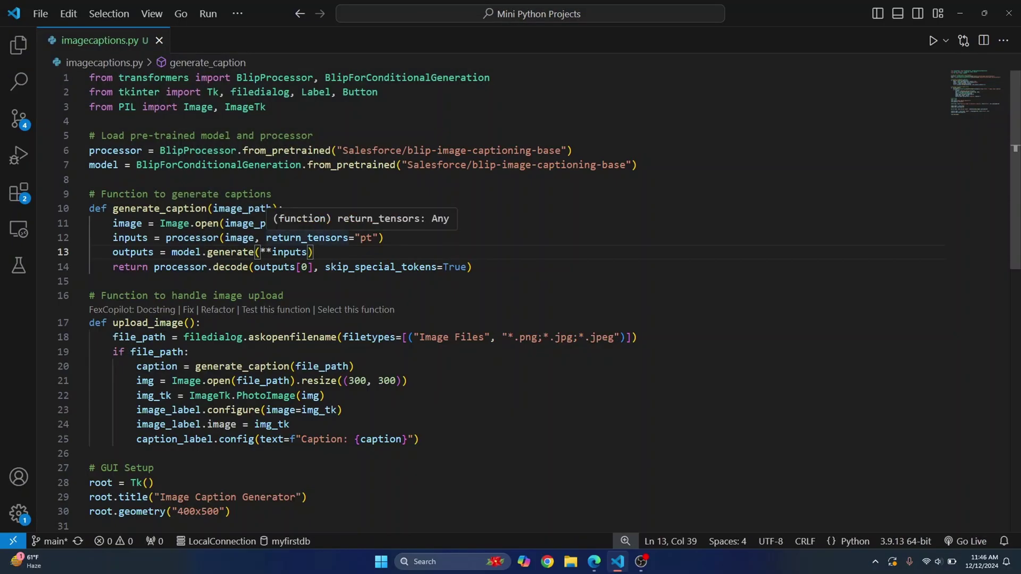
{"action": "scroll", "coordinate": [511, 260], "scroll_direction": "down", "scroll_amount": 2}
{"action": "scroll", "coordinate": [511, 260], "scroll_direction": "down", "scroll_amount": 4}
{"action": "scroll", "coordinate": [510, 260], "scroll_direction": "down", "scroll_amount": 2}
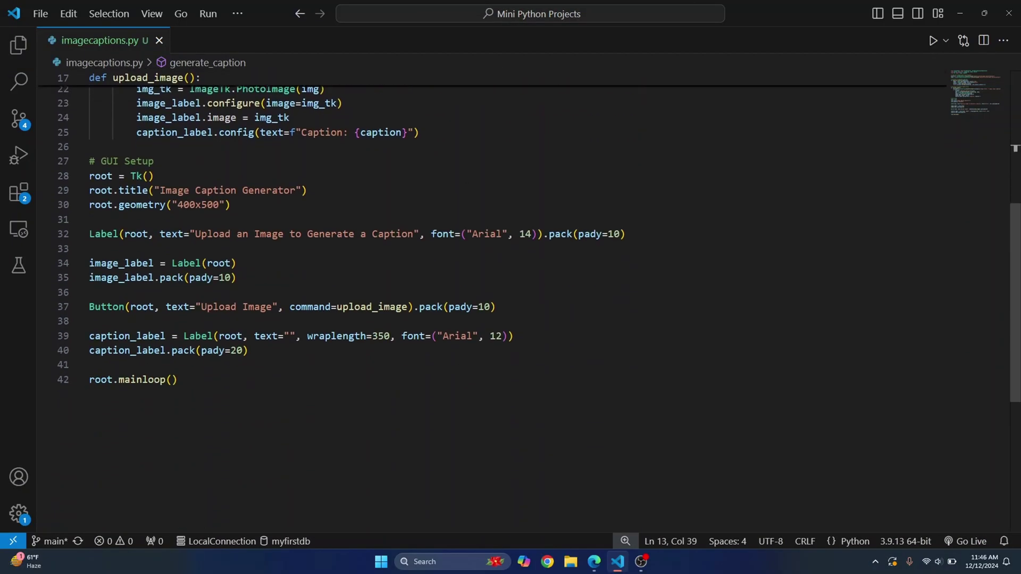
{"action": "scroll", "coordinate": [511, 260], "scroll_direction": "up", "scroll_amount": 2}
{"action": "scroll", "coordinate": [510, 261], "scroll_direction": "up", "scroll_amount": 5}
{"action": "scroll", "coordinate": [510, 261], "scroll_direction": "up", "scroll_amount": 1}
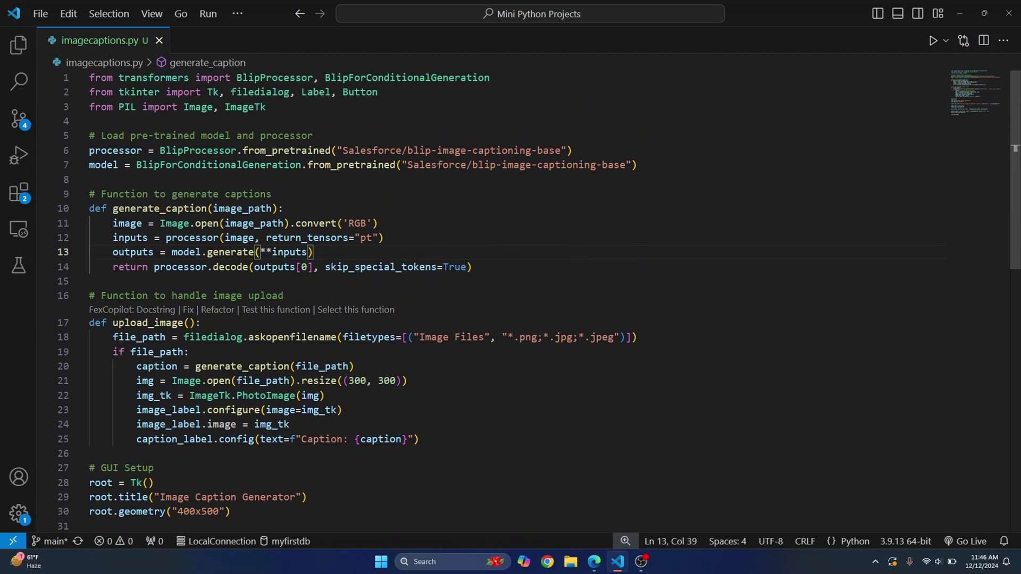
{"action": "left_click_drag", "start_coordinate": [266, 107], "coordinate": [90, 77]}
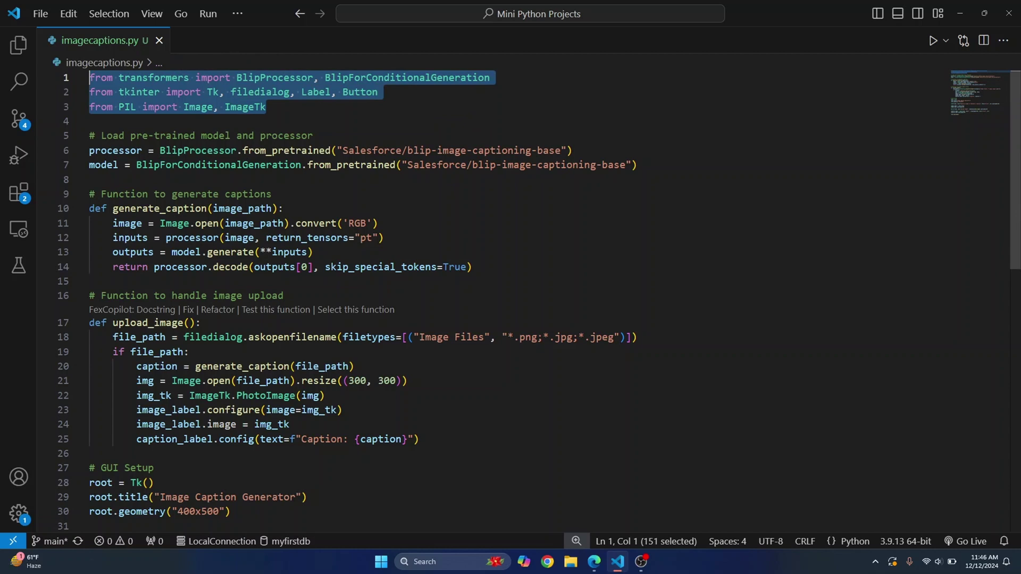
{"action": "left_click", "coordinate": [90, 78]}
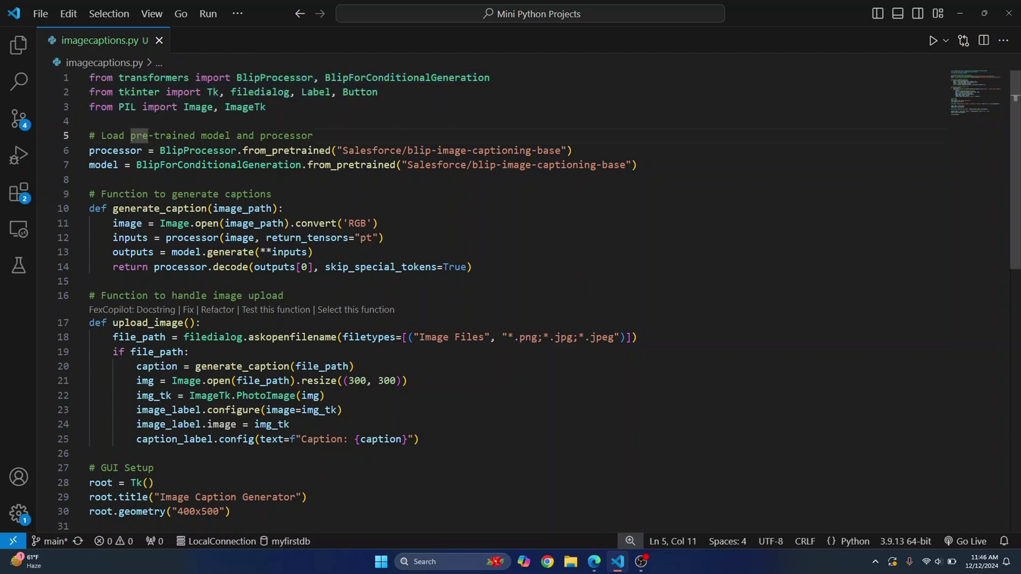
{"action": "double_click", "coordinate": [154, 77]}
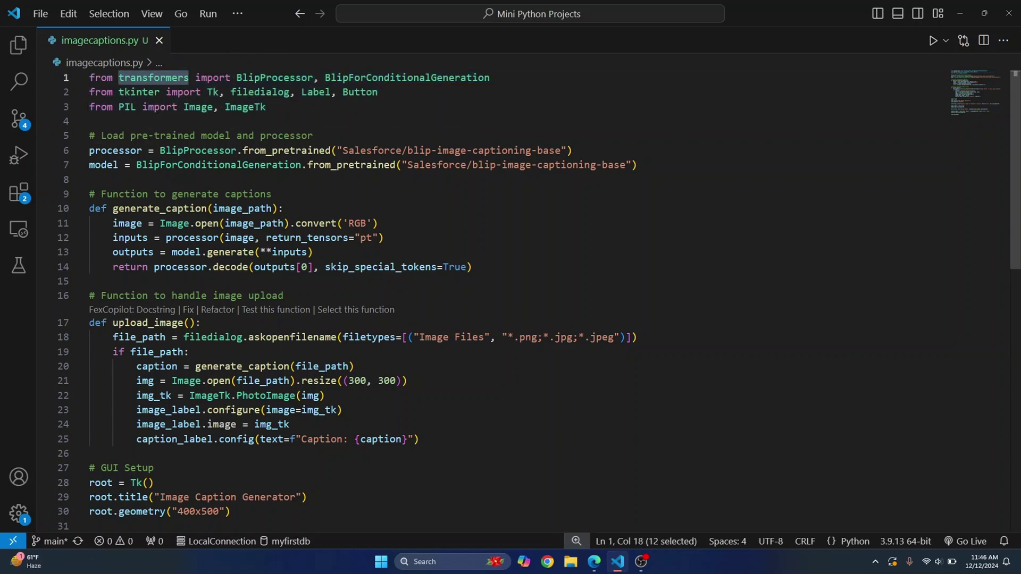
{"action": "double_click", "coordinate": [166, 164]}
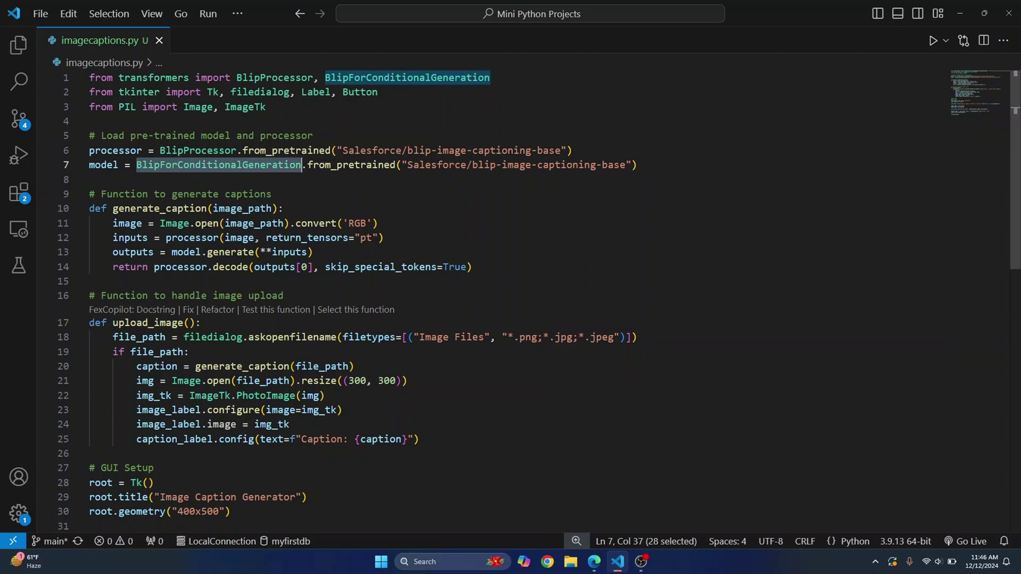
Run pip install transformers in the integrated terminal and cancel it as already satisfied.
{"action": "left_click", "coordinate": [474, 266]}
{"action": "key", "text": "ctrl+grave"}
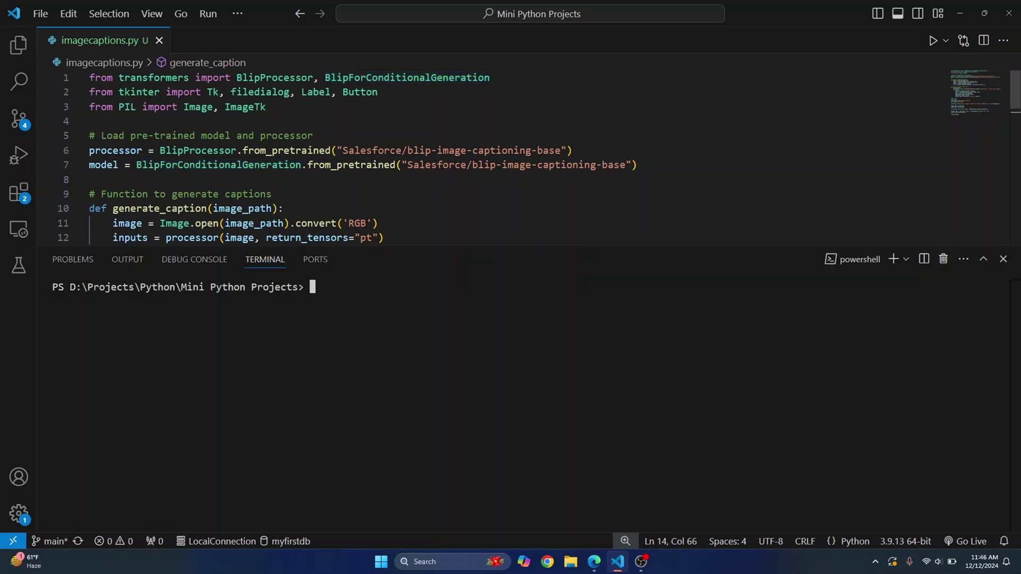
{"action": "type", "text": "pip install t"}
{"action": "type", "text": "ransformers"}
{"action": "key", "text": "Return"}
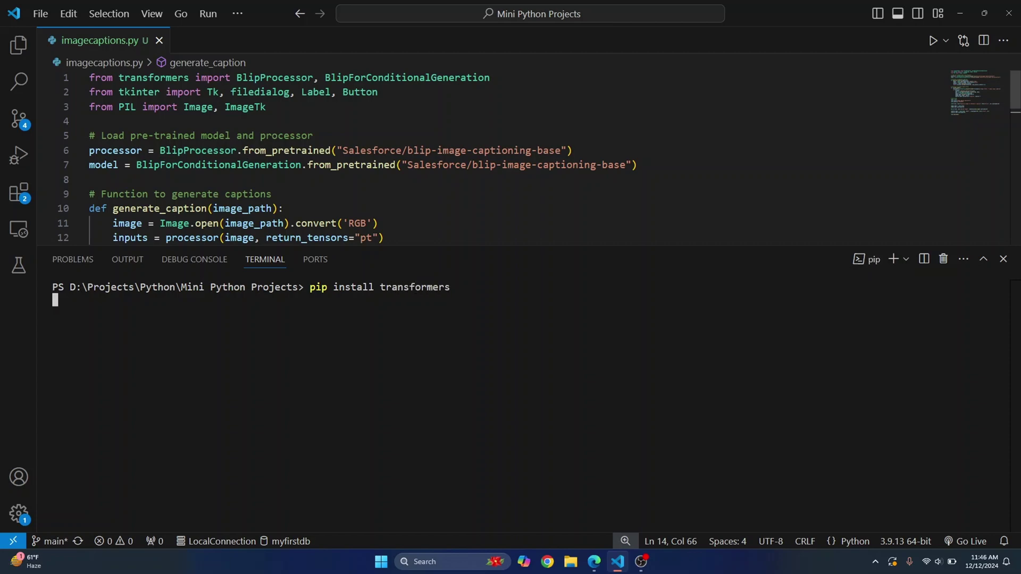
{"action": "key", "text": "ctrl+c"}
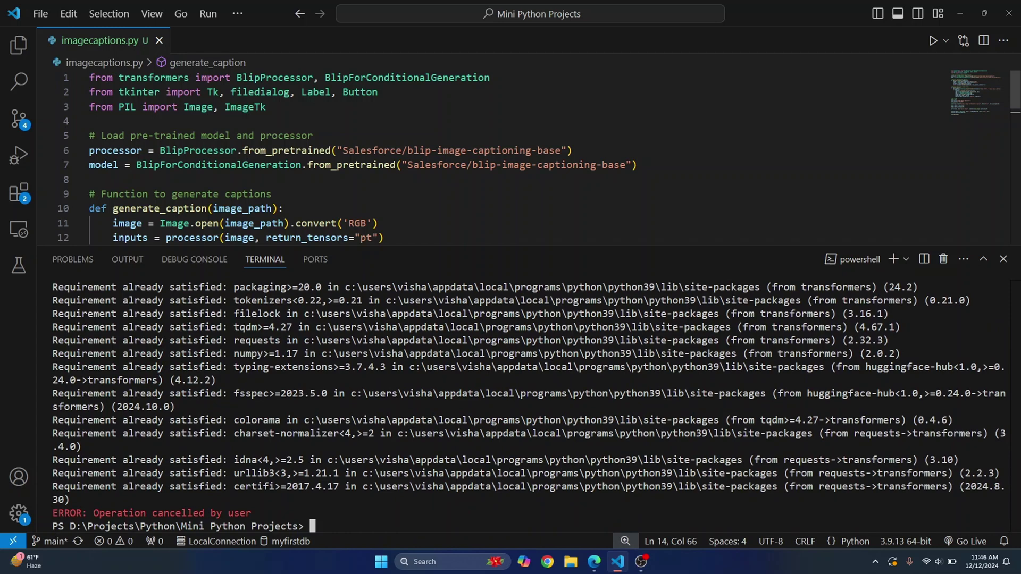
Run pip install torch, which reports torch is already installed.
{"action": "key", "text": "Return"}
{"action": "type", "text": "pip install to"}
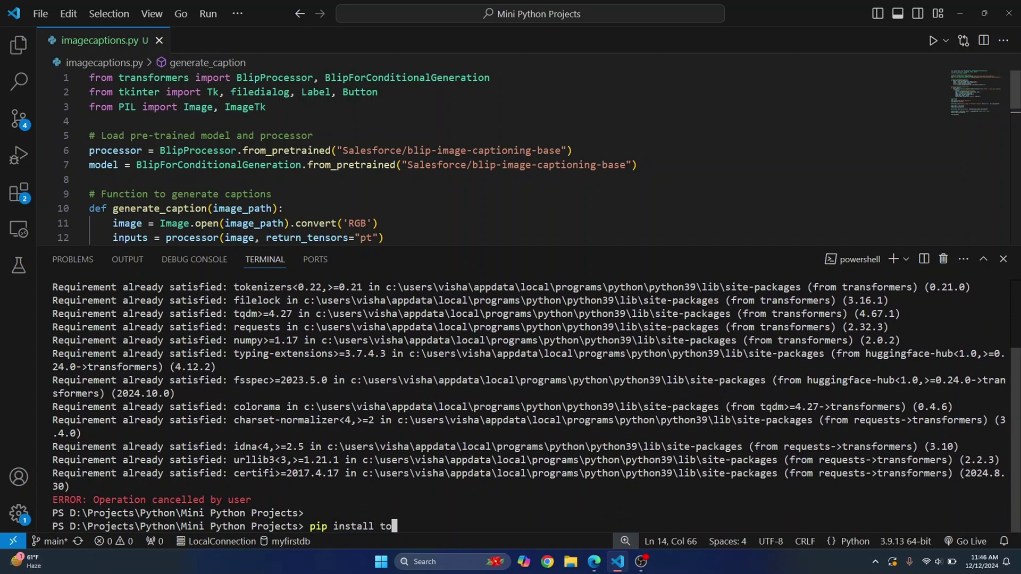
{"action": "type", "text": "rch"}
{"action": "key", "text": "Return"}
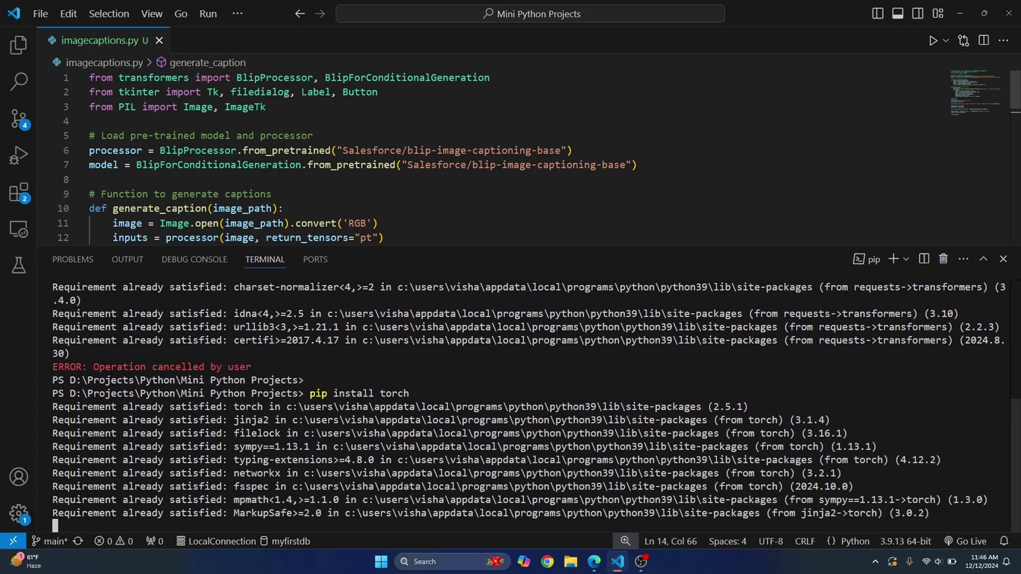
{"action": "left_click", "coordinate": [239, 180]}
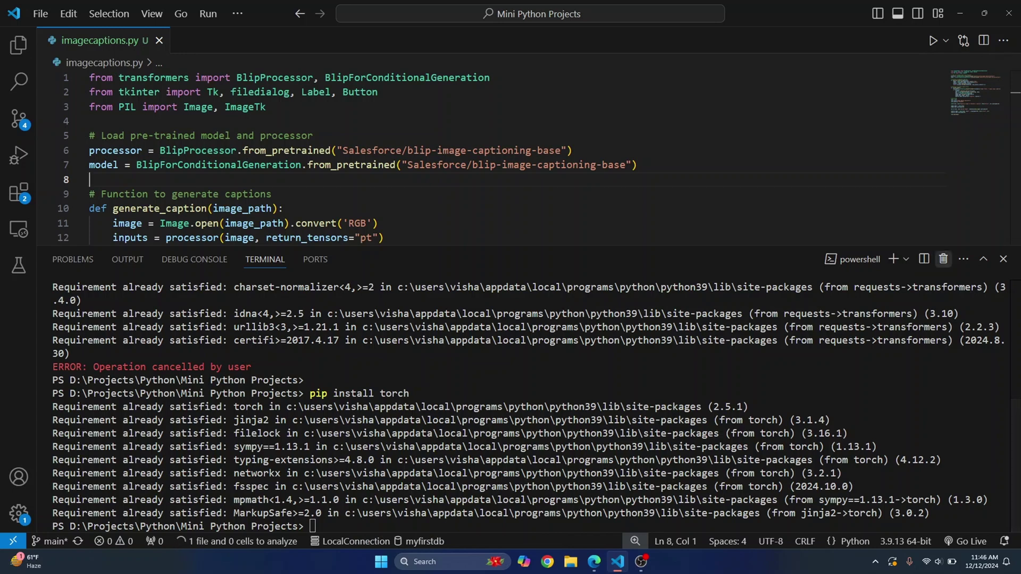
{"action": "key", "text": "ctrl+j"}
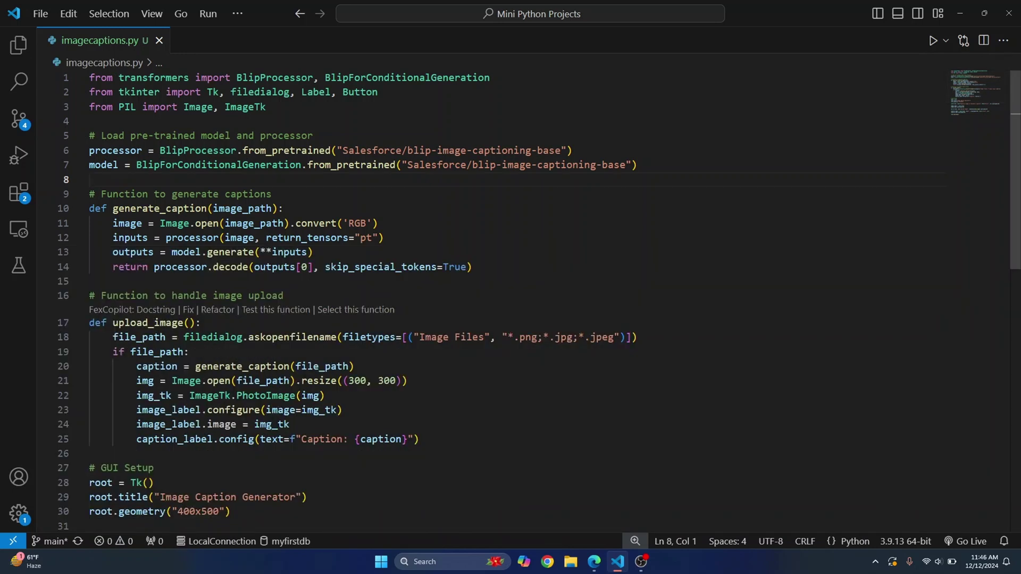
{"action": "key", "text": "Left"}
{"action": "key", "text": "shift+Home"}
{"action": "key", "text": "shift+Up"}
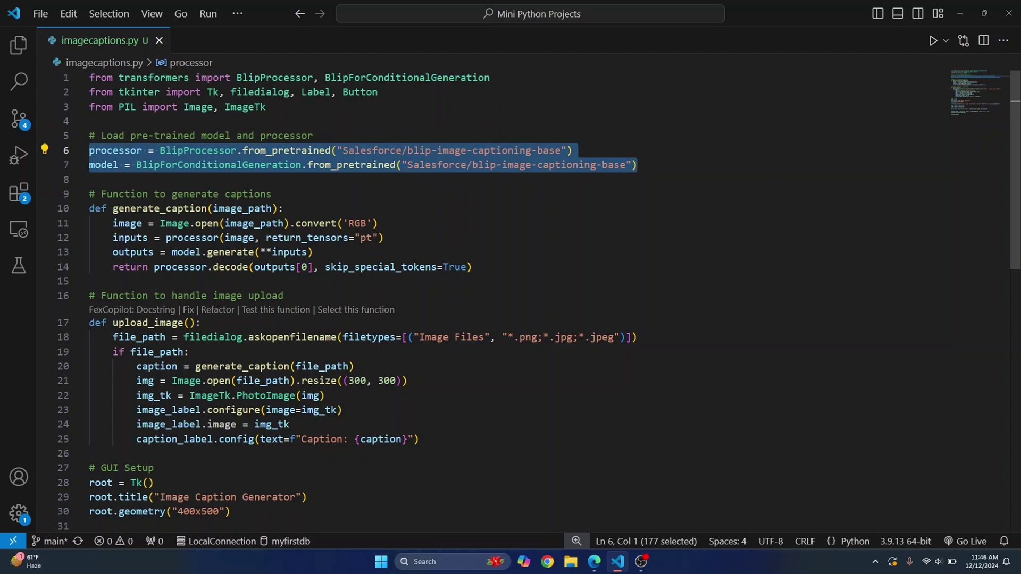
{"action": "double_click", "coordinate": [154, 78]}
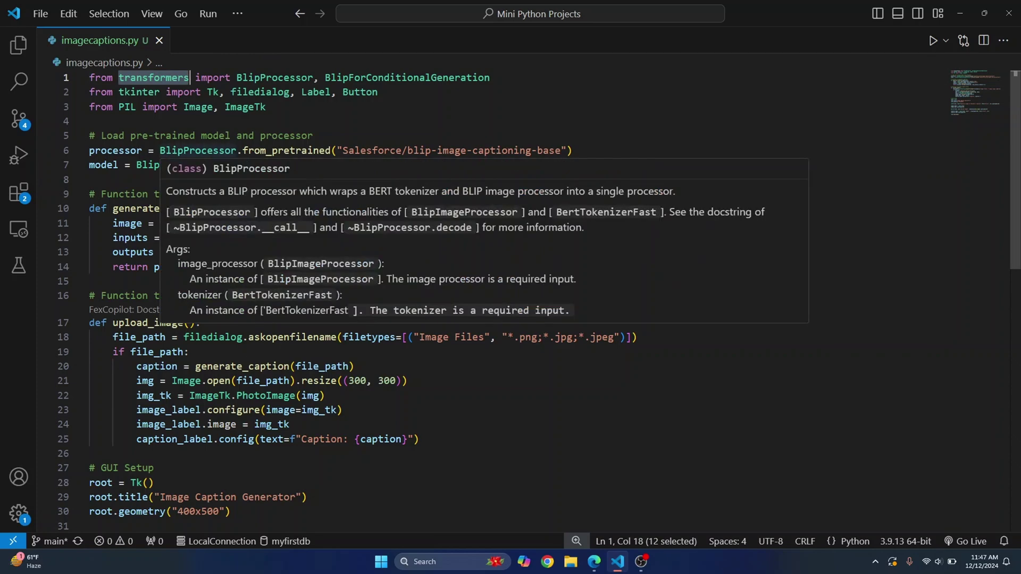
{"action": "left_click", "coordinate": [242, 380]}
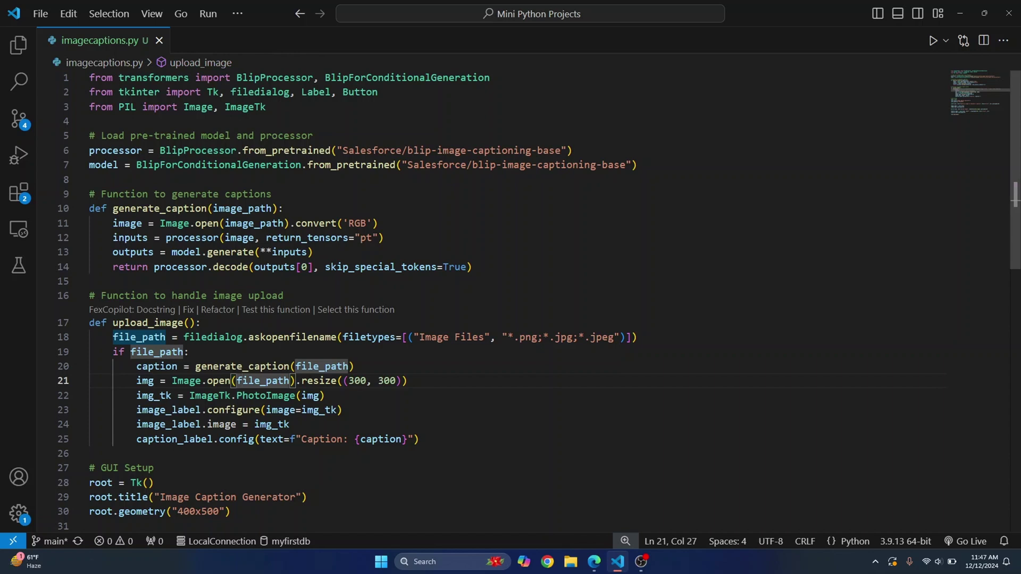
{"action": "left_click_drag", "start_coordinate": [638, 164], "coordinate": [89, 150]}
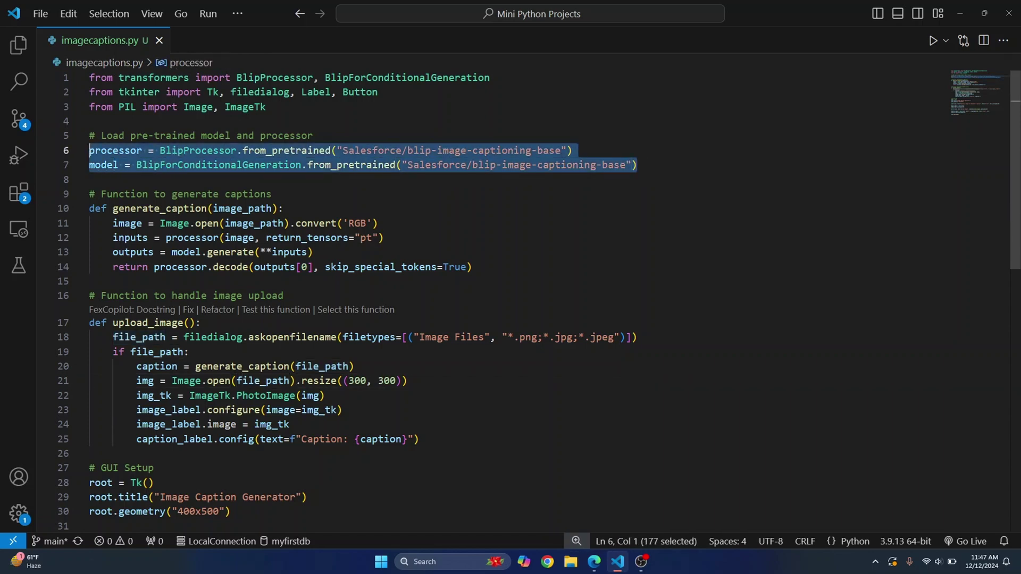
{"action": "scroll", "coordinate": [511, 300], "scroll_direction": "down", "scroll_amount": 1}
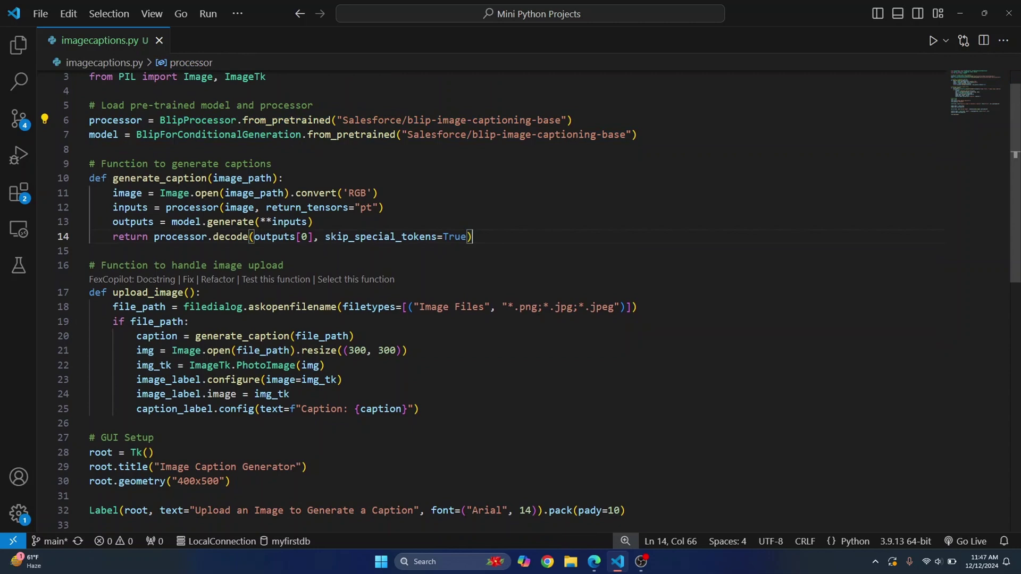
{"action": "left_click_drag", "start_coordinate": [473, 237], "coordinate": [89, 178]}
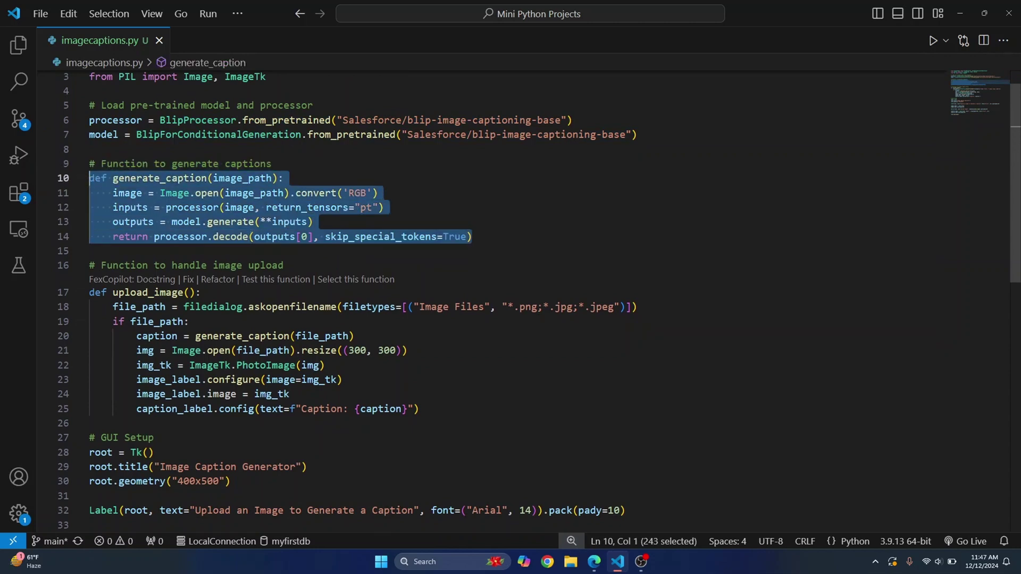
{"action": "left_click", "coordinate": [190, 193]}
{"action": "double_click", "coordinate": [192, 208]}
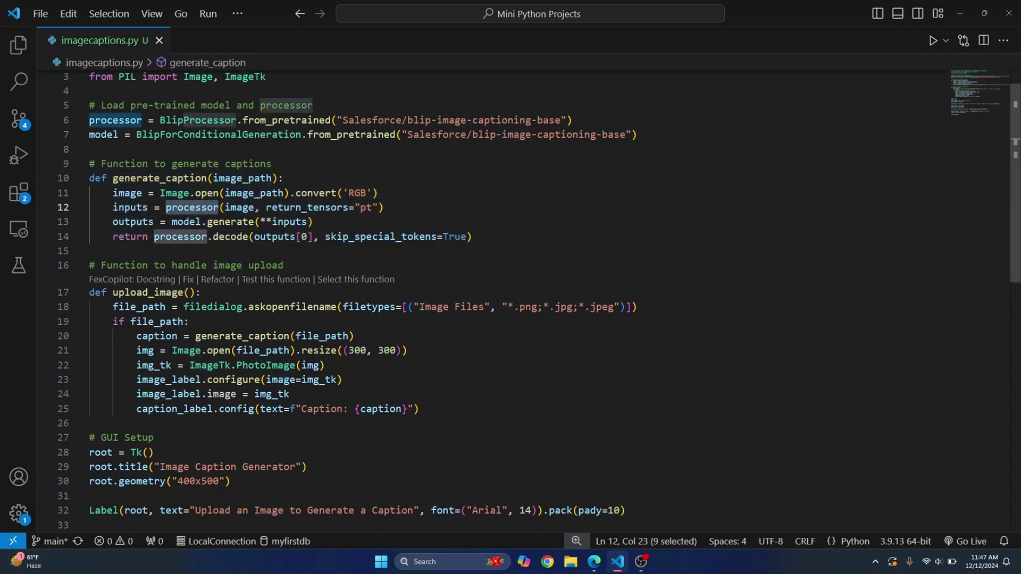
{"action": "left_click_drag", "start_coordinate": [112, 221], "coordinate": [313, 222]}
{"action": "scroll", "coordinate": [313, 222], "scroll_direction": "down", "scroll_amount": 2}
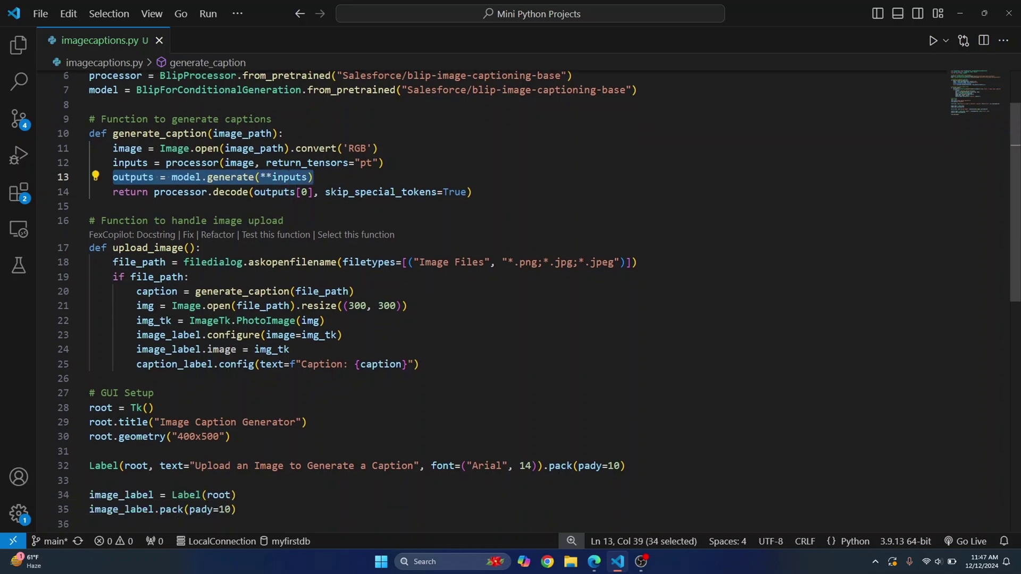
{"action": "left_click_drag", "start_coordinate": [419, 334], "coordinate": [90, 217]}
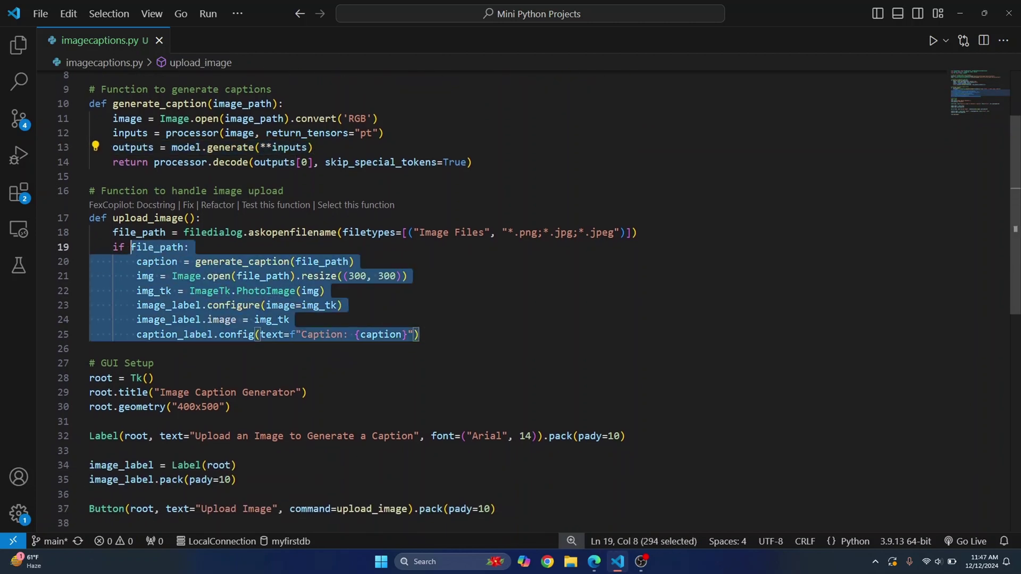
{"action": "left_click", "coordinate": [189, 248]}
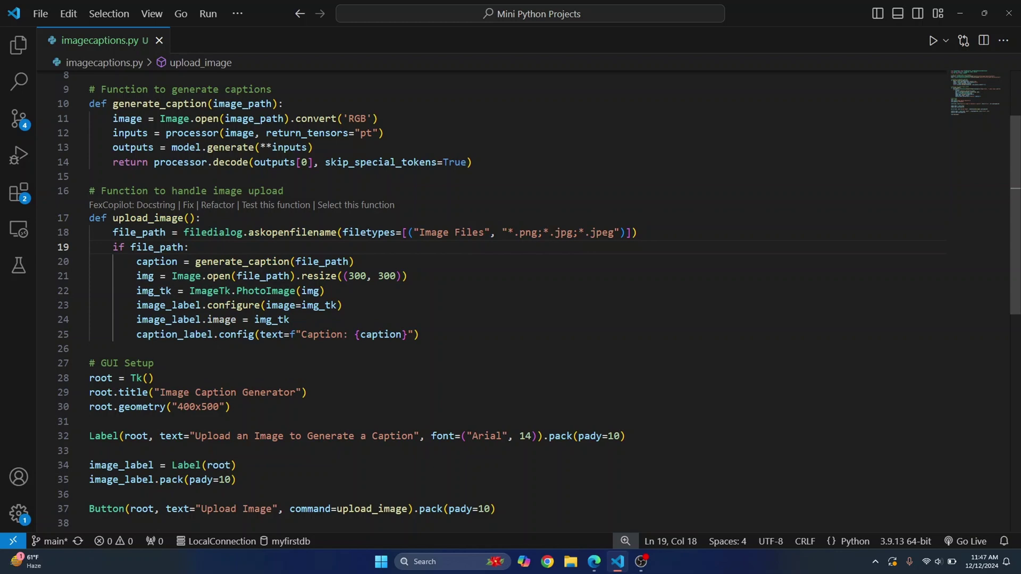
{"action": "double_click", "coordinate": [291, 232]}
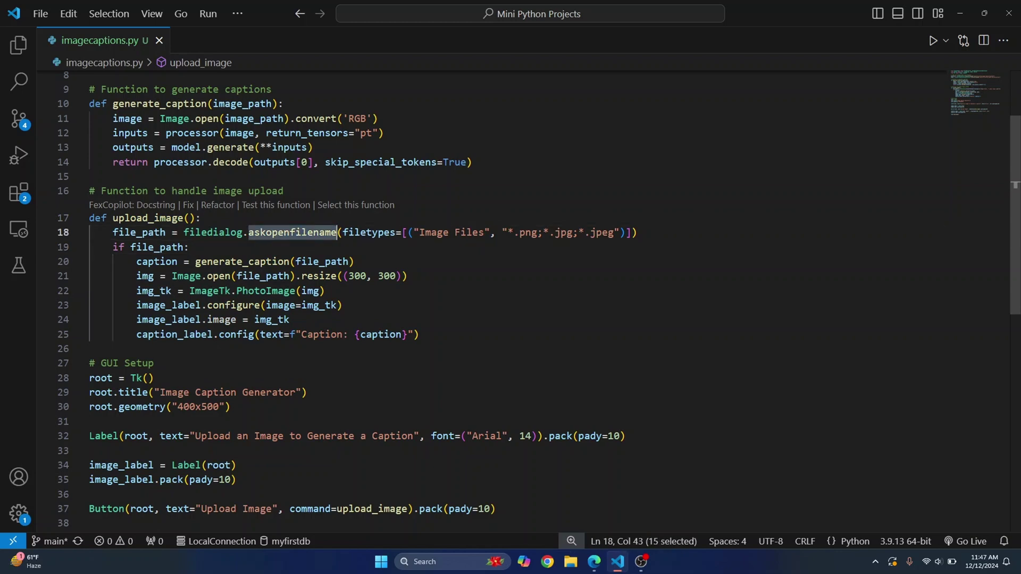
{"action": "double_click", "coordinate": [241, 262]}
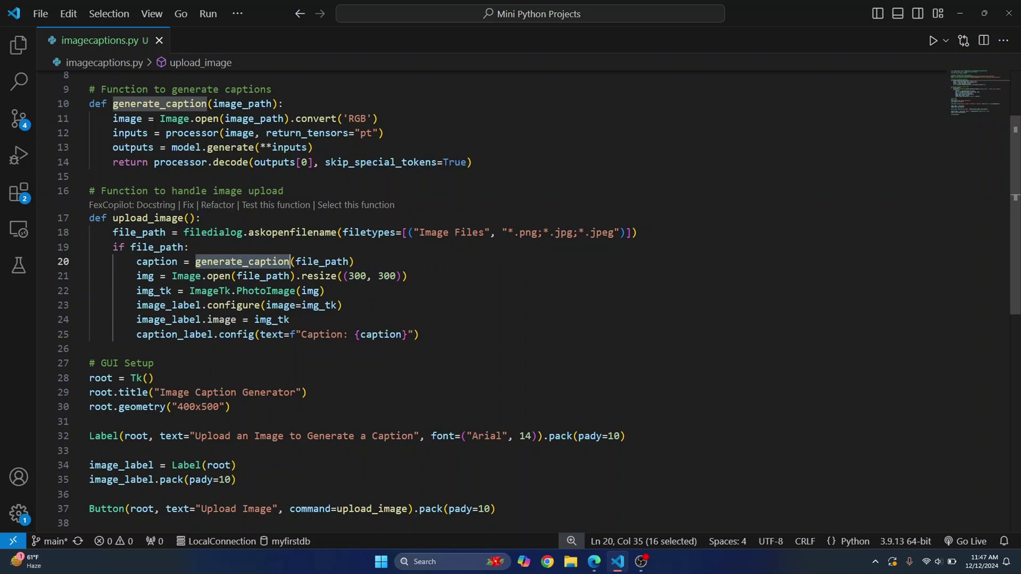
{"action": "left_click_drag", "start_coordinate": [474, 161], "coordinate": [90, 105]}
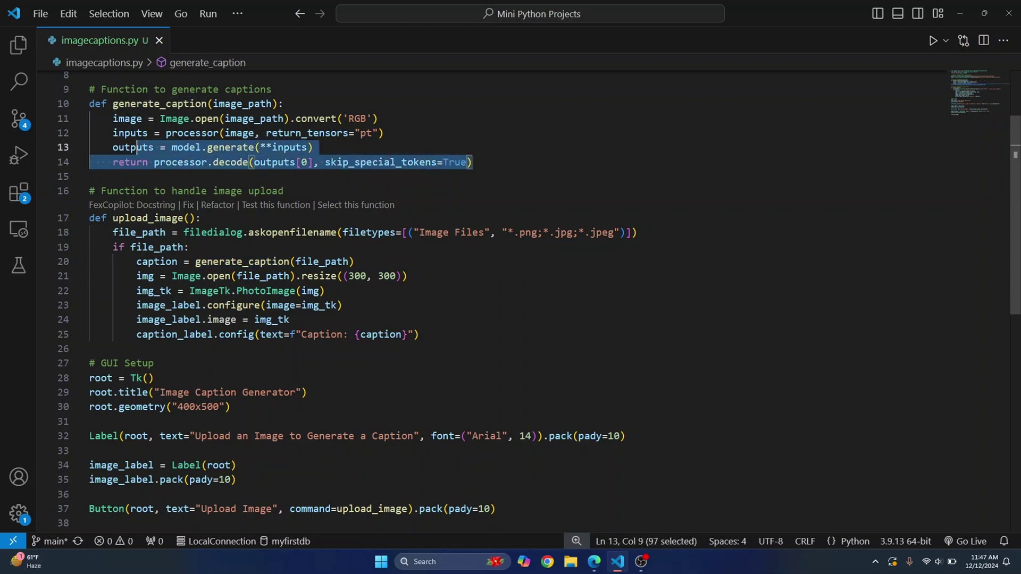
{"action": "scroll", "coordinate": [511, 296], "scroll_direction": "up", "scroll_amount": 1}
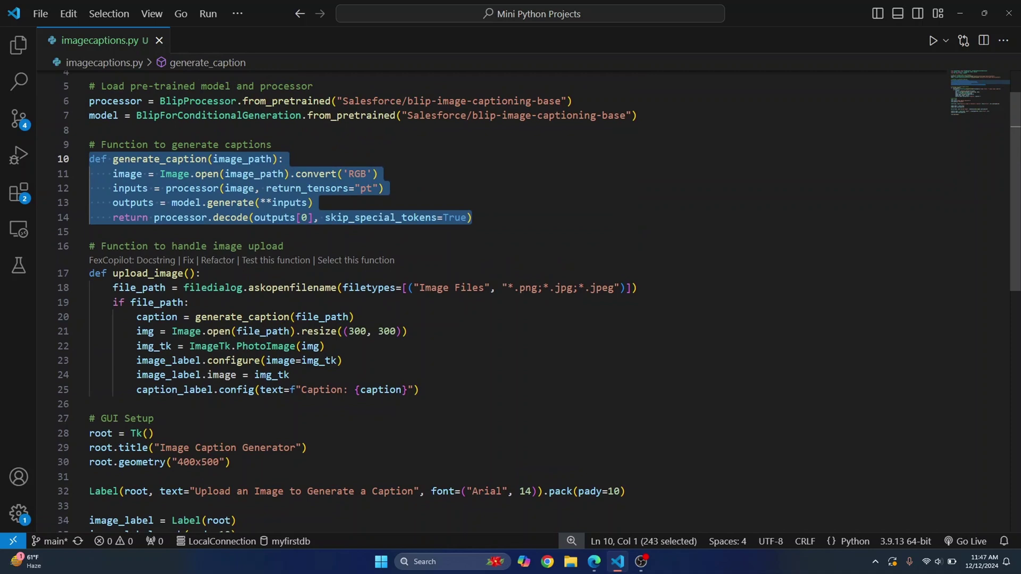
{"action": "scroll", "coordinate": [510, 295], "scroll_direction": "down", "scroll_amount": 1}
{"action": "scroll", "coordinate": [511, 295], "scroll_direction": "down", "scroll_amount": 2}
{"action": "scroll", "coordinate": [511, 296], "scroll_direction": "down", "scroll_amount": 2}
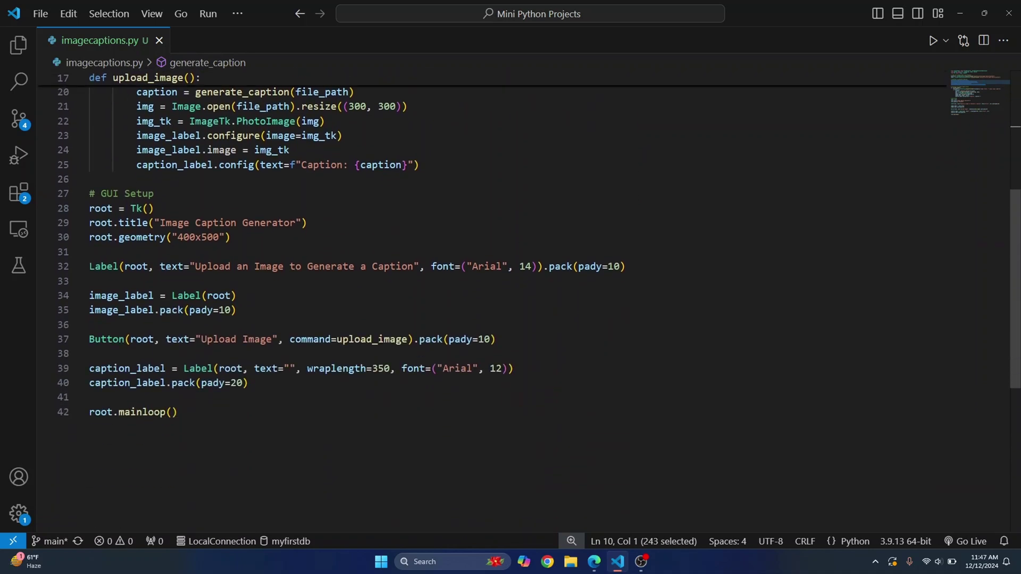
{"action": "left_click_drag", "start_coordinate": [177, 411], "coordinate": [90, 193]}
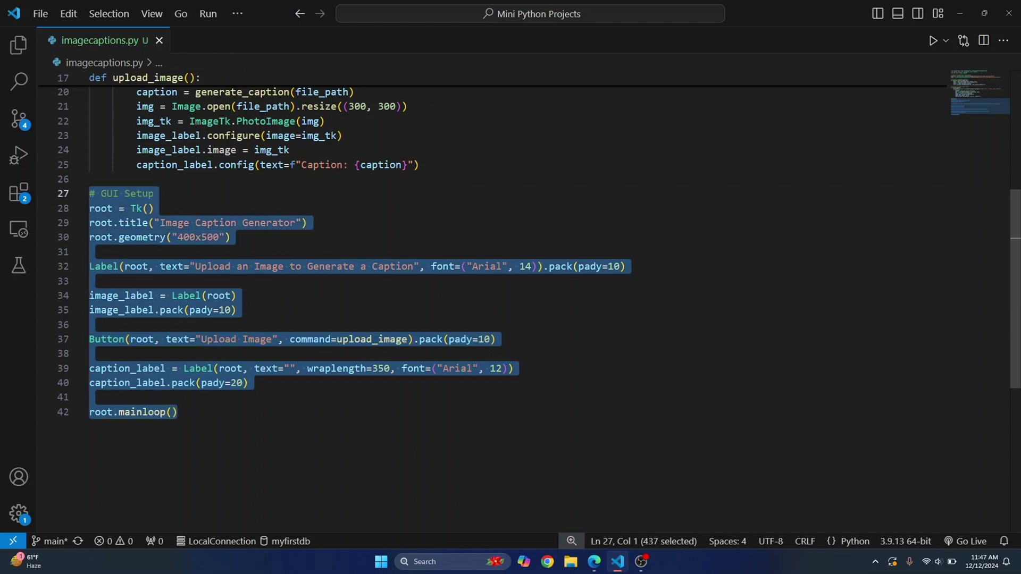
{"action": "left_click", "coordinate": [231, 237]}
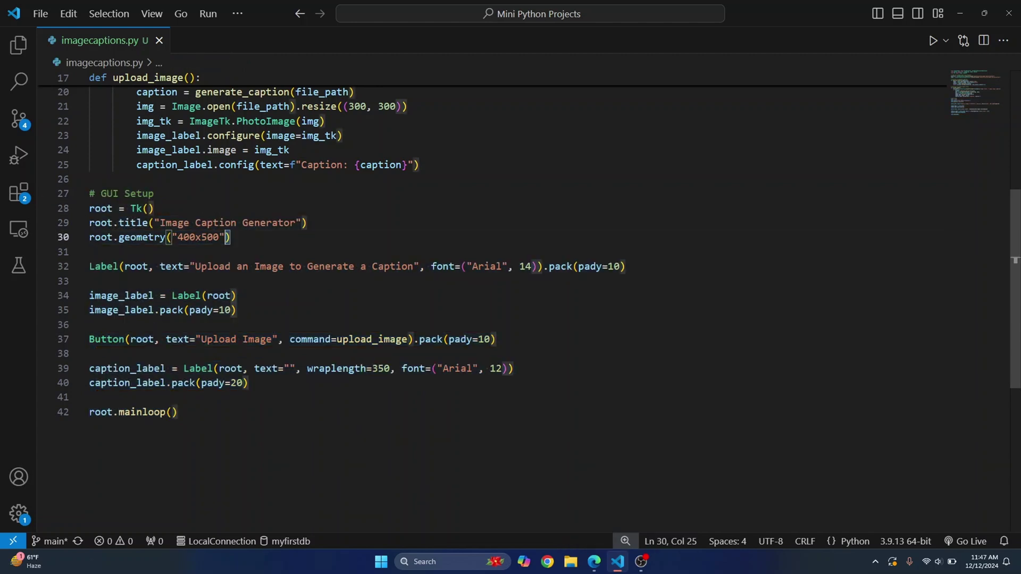
{"action": "left_click_drag", "start_coordinate": [231, 237], "coordinate": [89, 222]}
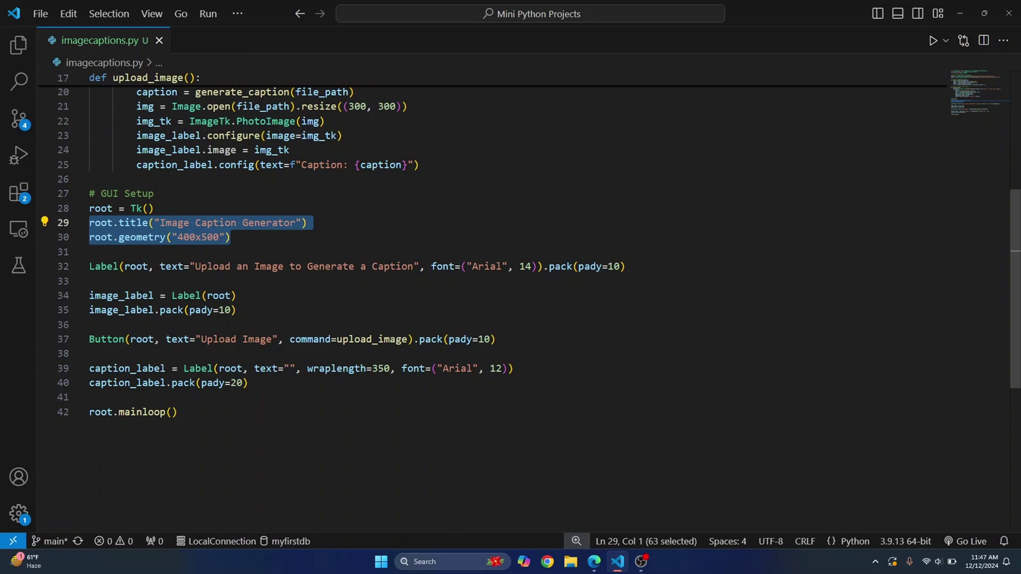
{"action": "left_click_drag", "start_coordinate": [96, 266], "coordinate": [357, 266]}
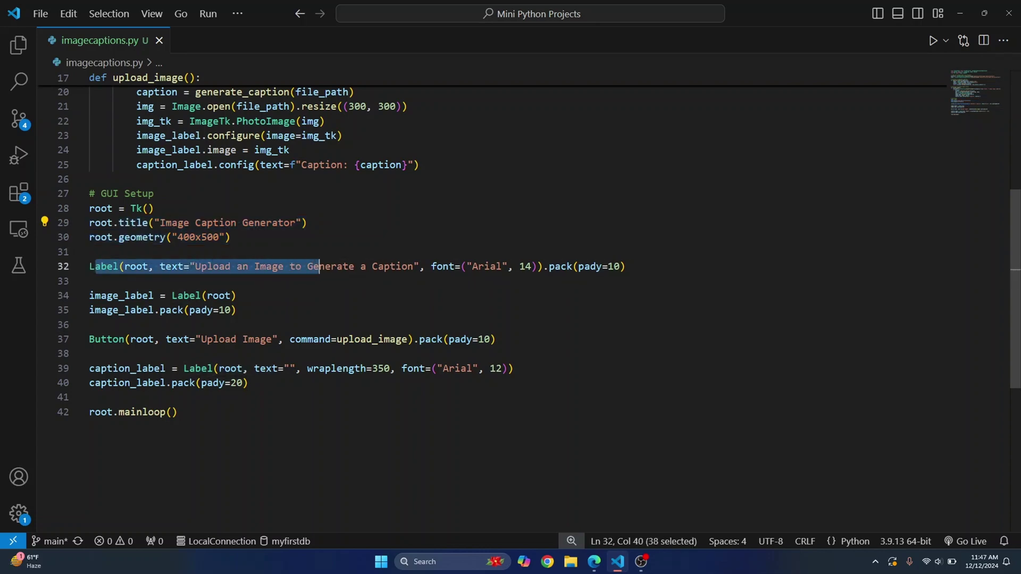
{"action": "mouse_move", "coordinate": [90, 338]}
{"action": "left_mouse_down"}
{"action": "mouse_move", "coordinate": [456, 339]}
{"action": "mouse_move", "coordinate": [503, 353]}
{"action": "left_mouse_up"}
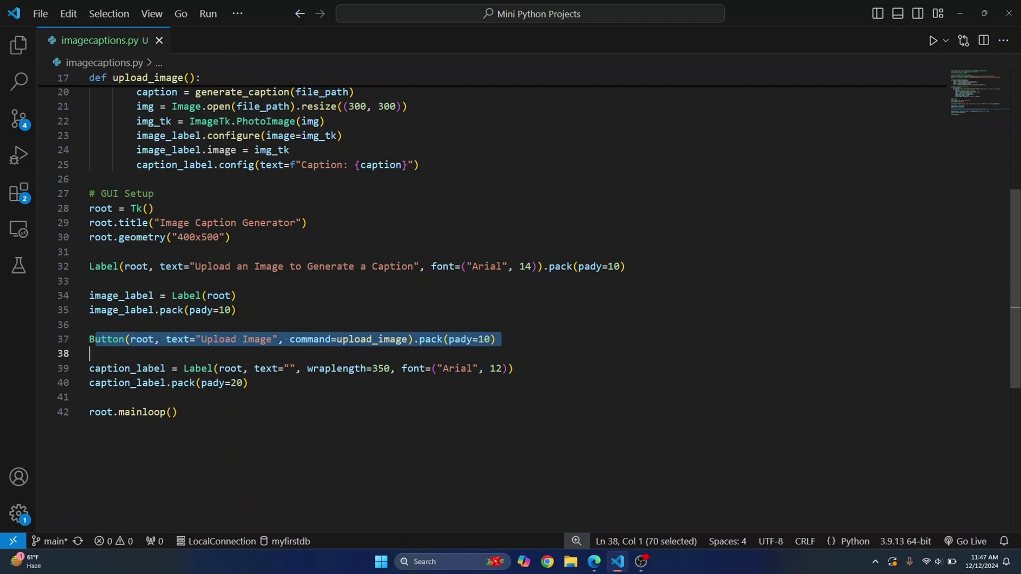
{"action": "double_click", "coordinate": [372, 339]}
{"action": "scroll", "coordinate": [510, 263], "scroll_direction": "up", "scroll_amount": 2}
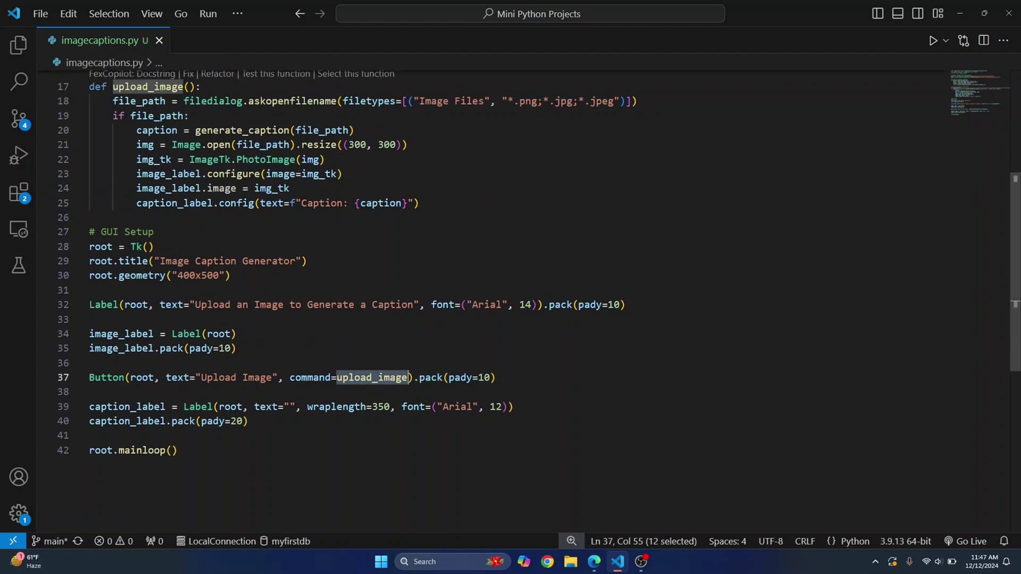
{"action": "left_click", "coordinate": [138, 115]}
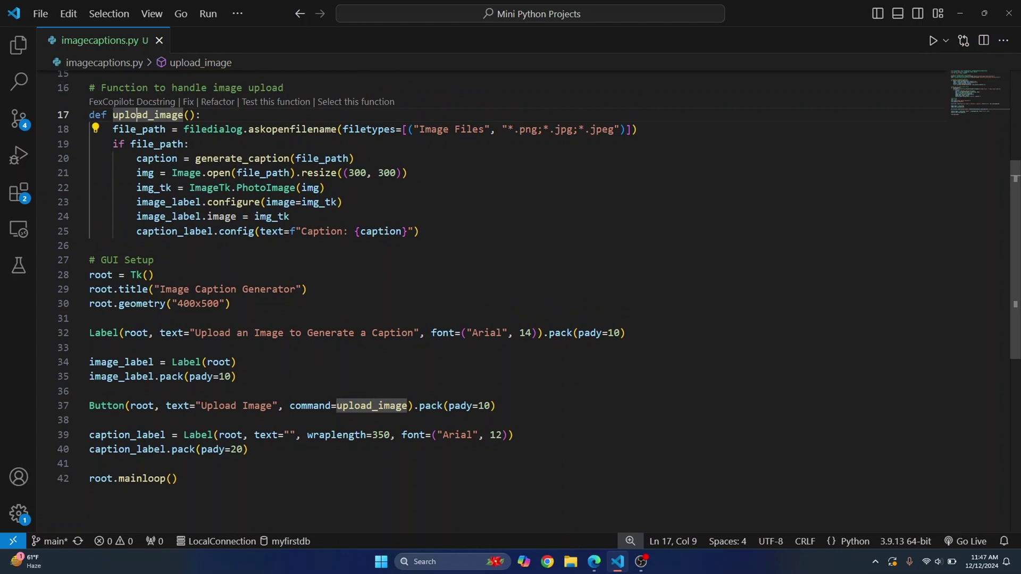
{"action": "double_click", "coordinate": [242, 158]}
{"action": "scroll", "coordinate": [242, 159], "scroll_direction": "up", "scroll_amount": 5}
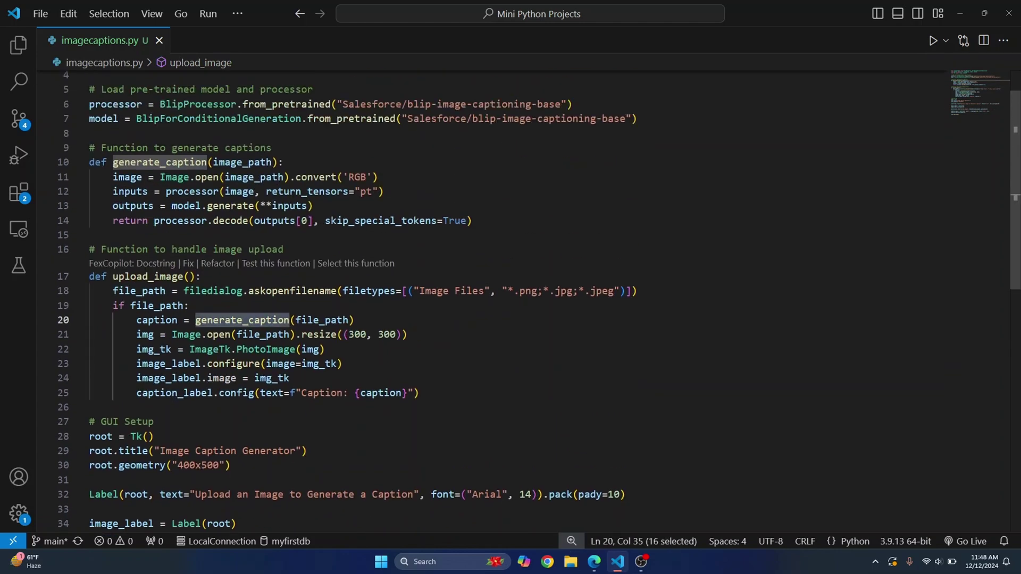
{"action": "scroll", "coordinate": [510, 299], "scroll_direction": "down", "scroll_amount": 4}
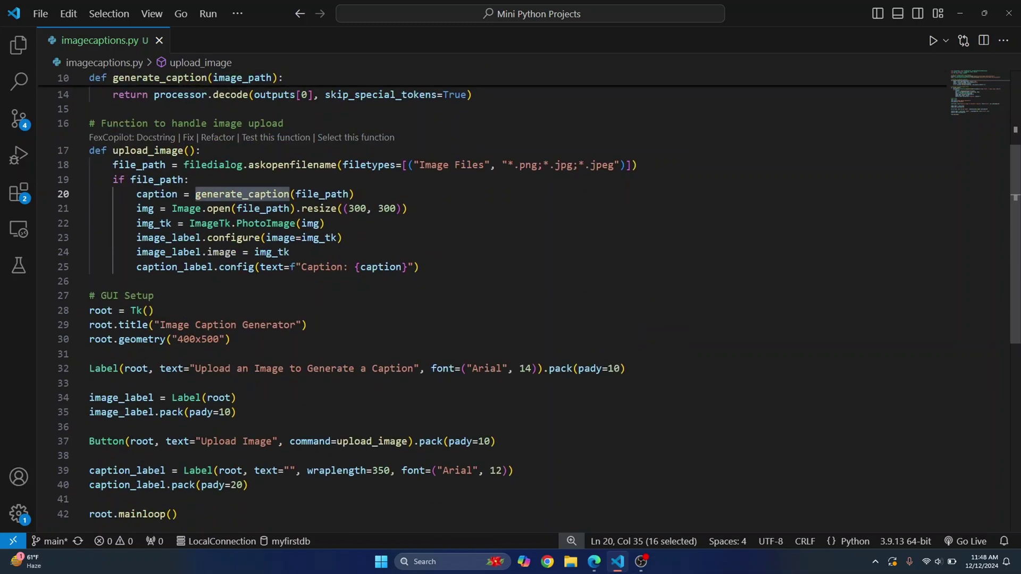
{"action": "scroll", "coordinate": [510, 302], "scroll_direction": "down", "scroll_amount": 3}
{"action": "scroll", "coordinate": [510, 302], "scroll_direction": "up", "scroll_amount": 3}
{"action": "scroll", "coordinate": [510, 301], "scroll_direction": "up", "scroll_amount": 4}
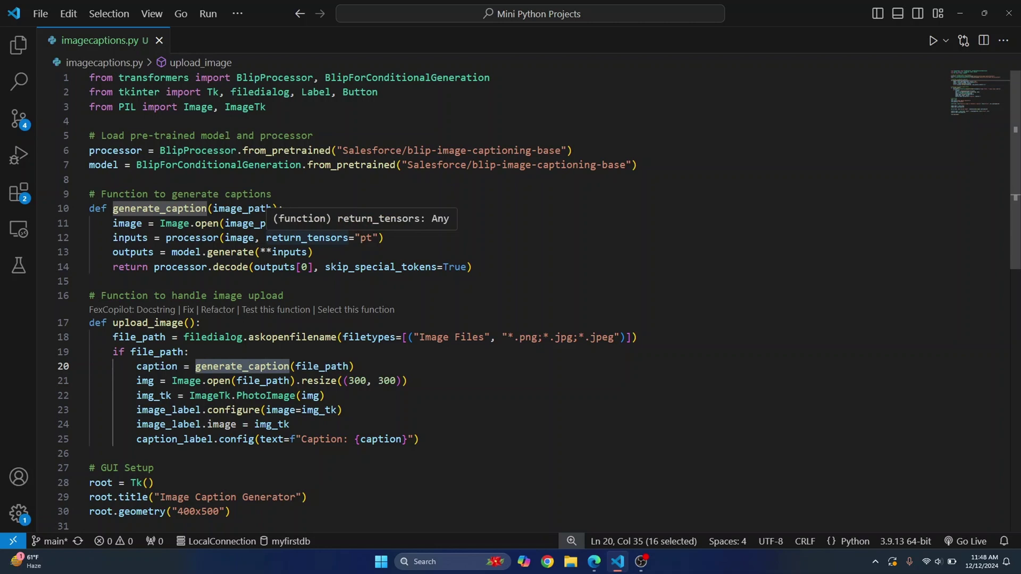
{"action": "left_click_drag", "start_coordinate": [337, 150], "coordinate": [573, 150]}
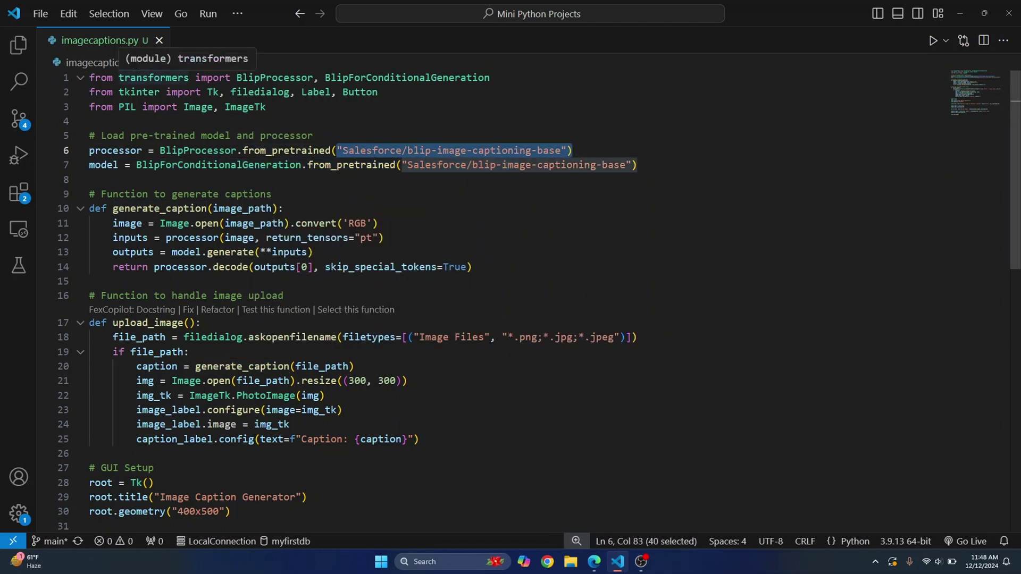
{"action": "mouse_move", "coordinate": [594, 561]}
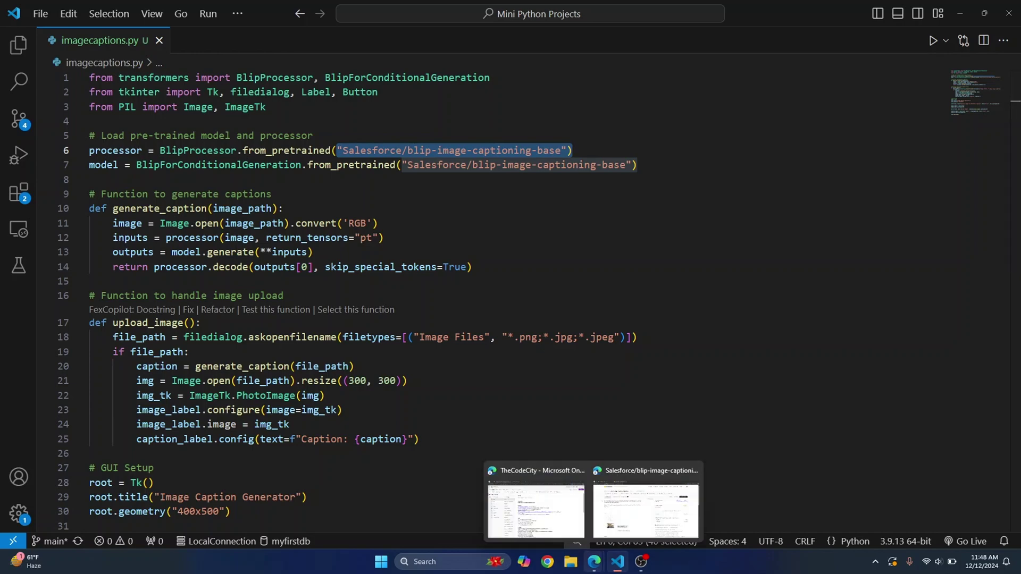
{"action": "left_click", "coordinate": [646, 503]}
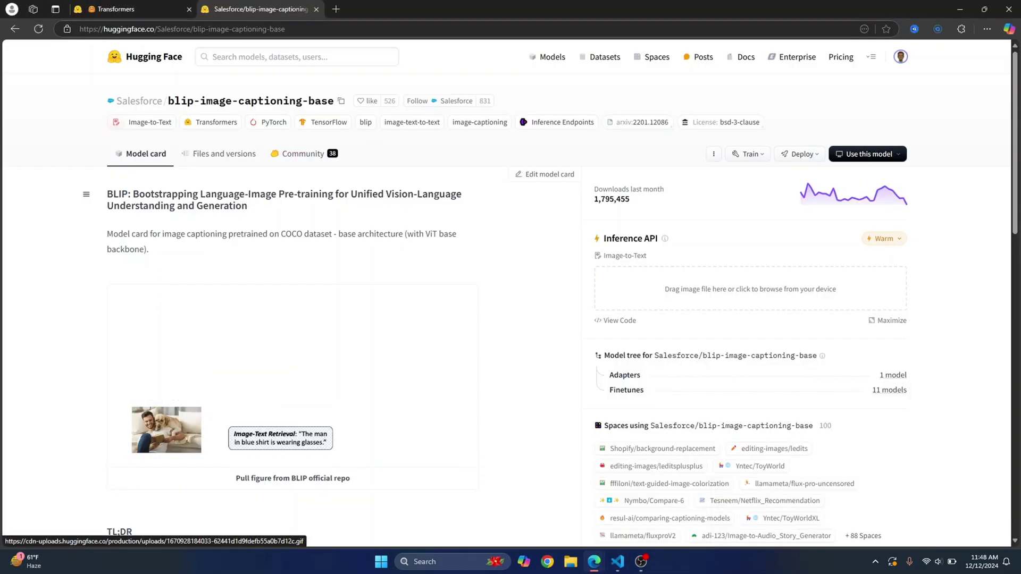
{"action": "key", "text": "ctrl+plus"}
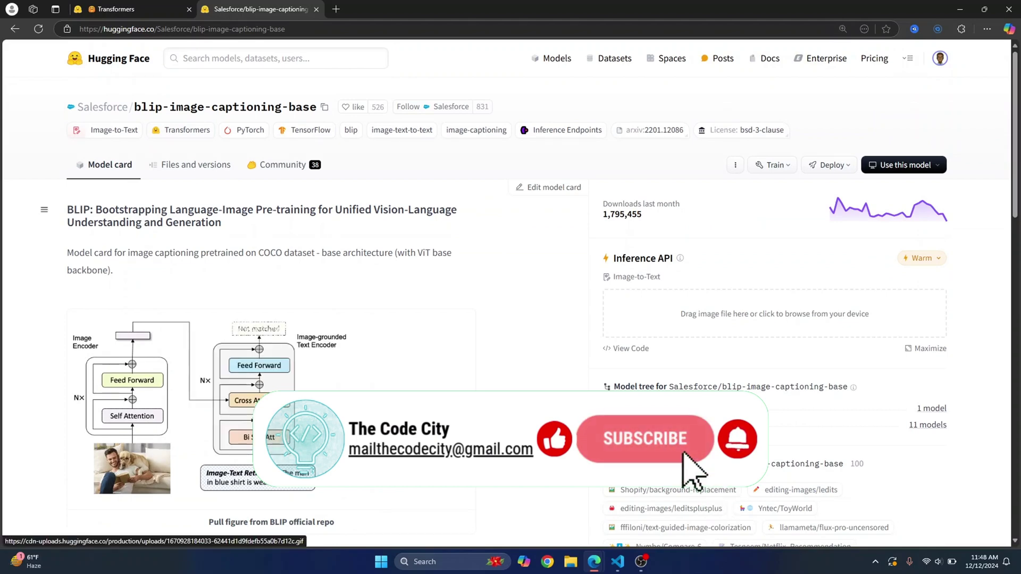
{"action": "key", "text": "ctrl+shift+Tab"}
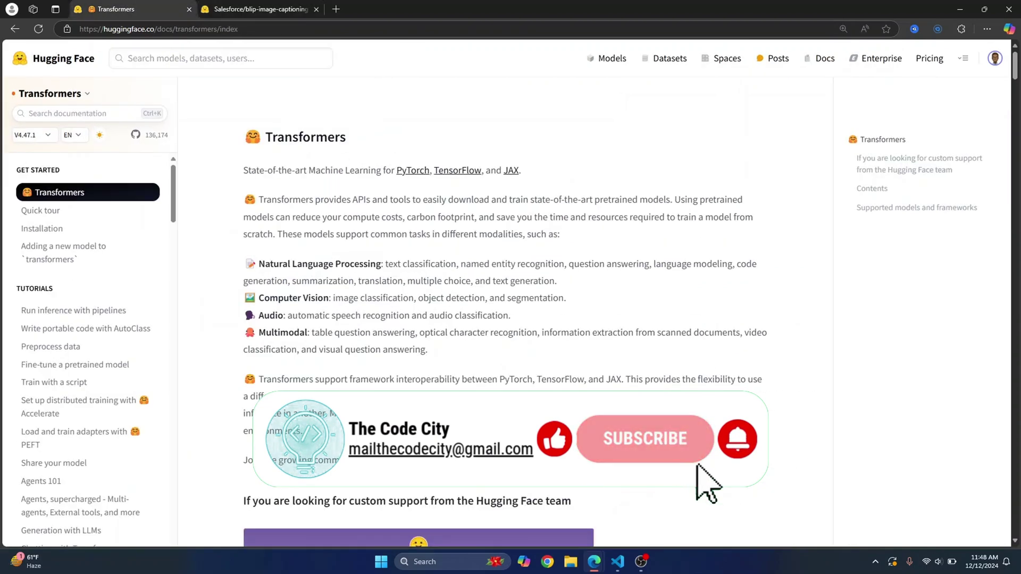
{"action": "scroll", "coordinate": [510, 319], "scroll_direction": "down", "scroll_amount": 5}
{"action": "scroll", "coordinate": [510, 319], "scroll_direction": "down", "scroll_amount": 5}
{"action": "scroll", "coordinate": [511, 319], "scroll_direction": "up", "scroll_amount": 10}
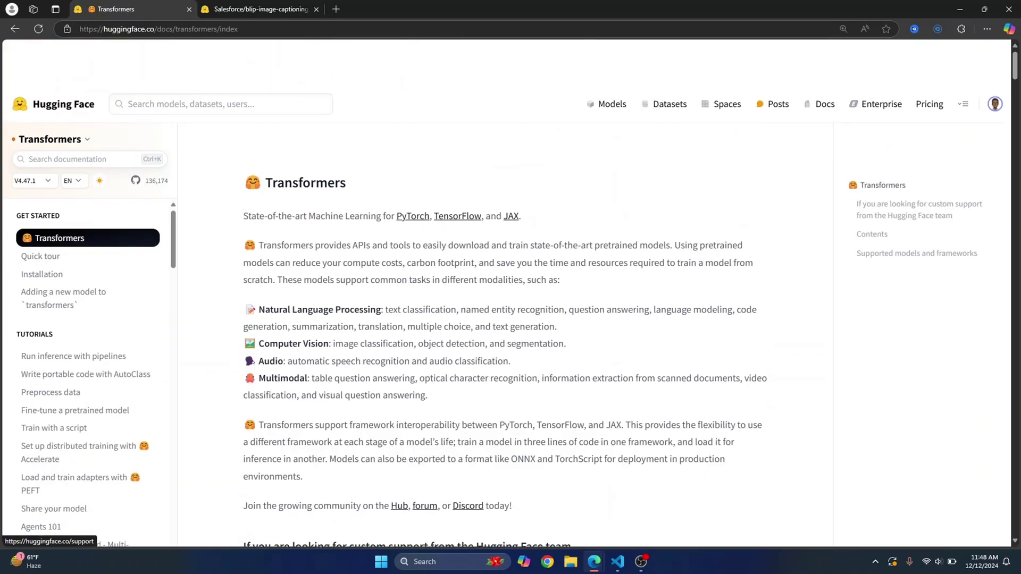
{"action": "scroll", "coordinate": [511, 320], "scroll_direction": "down", "scroll_amount": 2}
{"action": "left_click", "coordinate": [617, 562]}
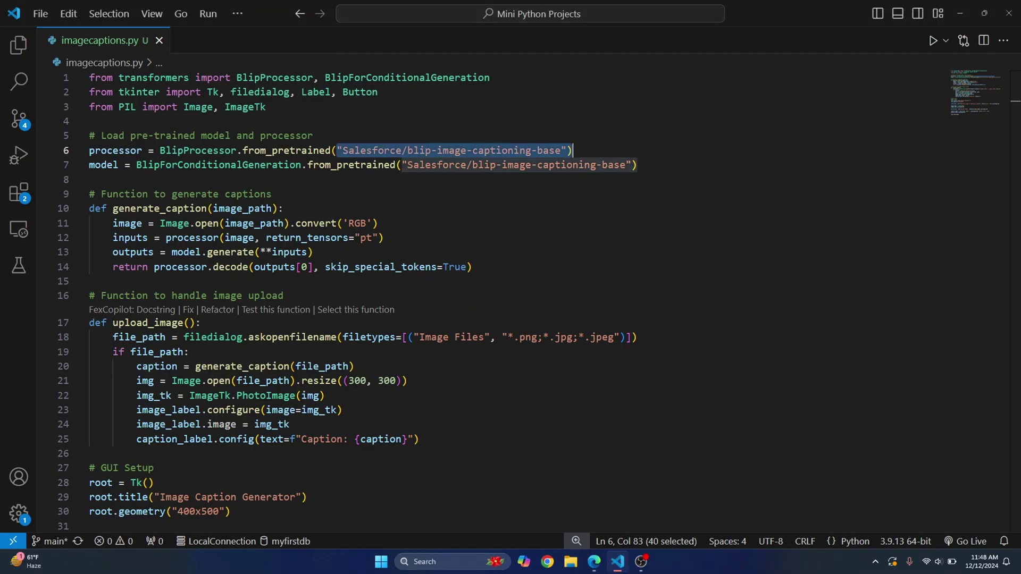
{"action": "key", "text": "Down"}
{"action": "key", "text": "Down"}
{"action": "key", "text": "Down"}
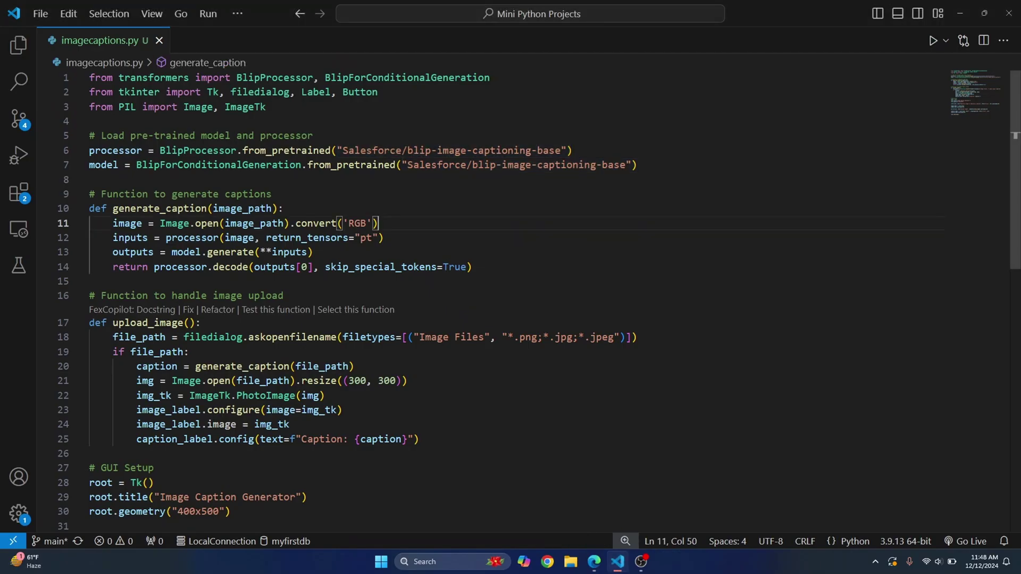